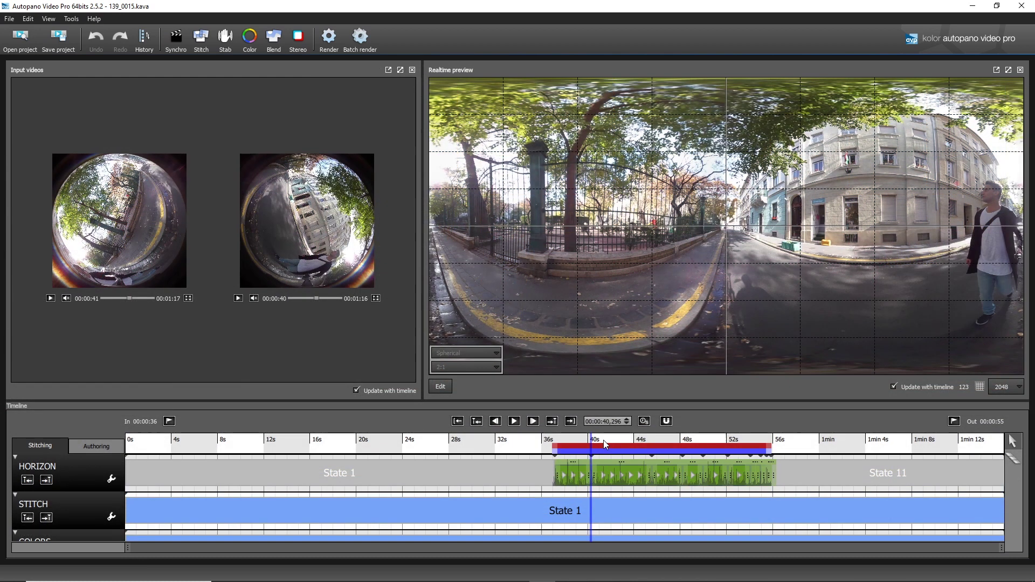
Seek twice further along the stitched street video, then close the control-point editor
click(603, 440)
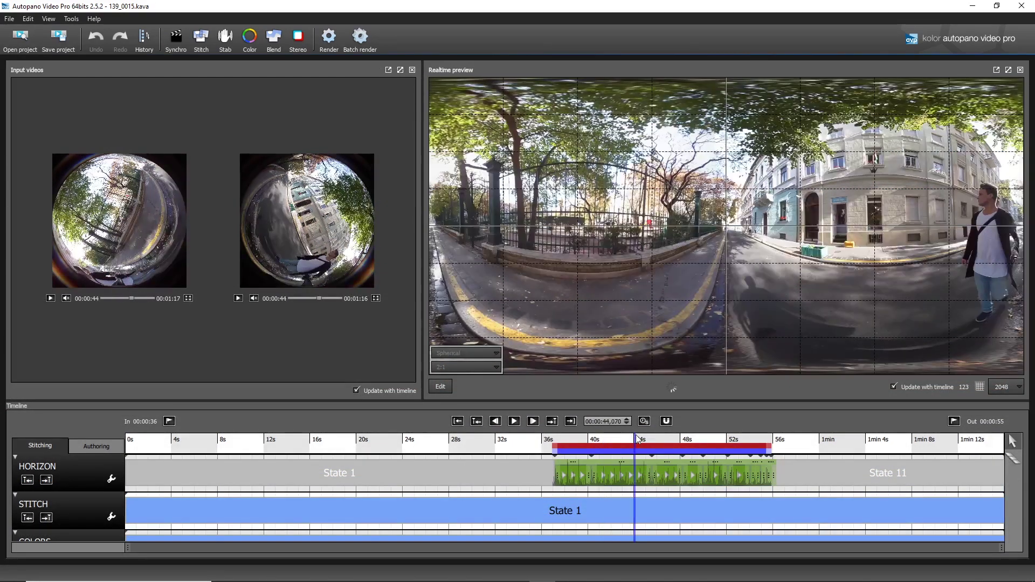
click(666, 439)
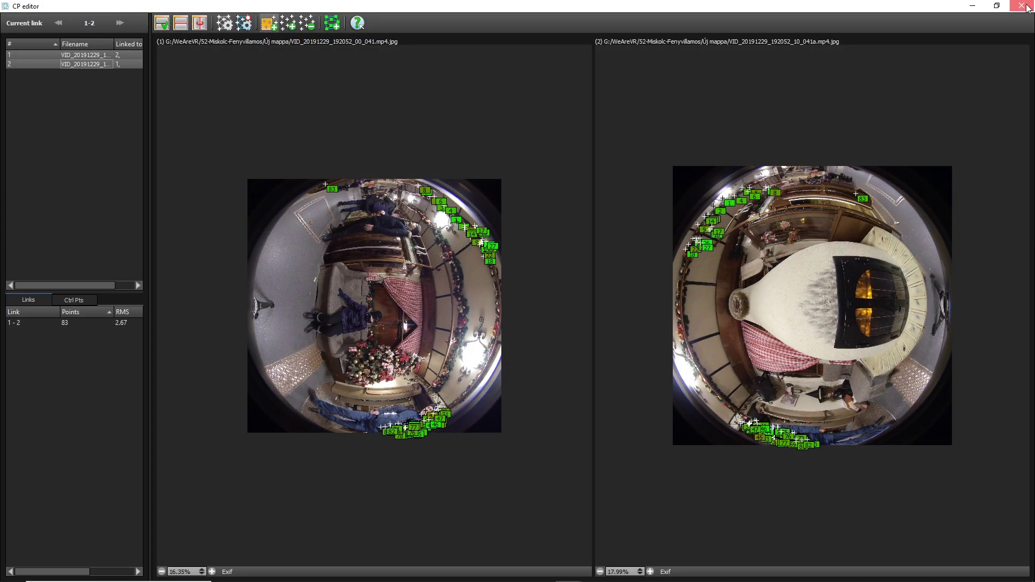
click(1024, 7)
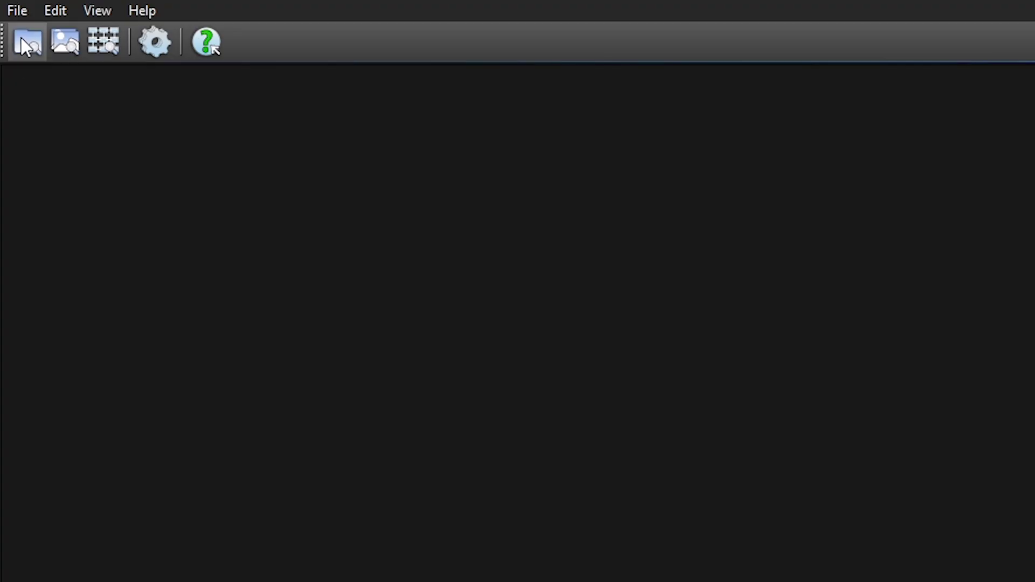
Import the bike-shop photo folder as one group and select all ten images
click(27, 44)
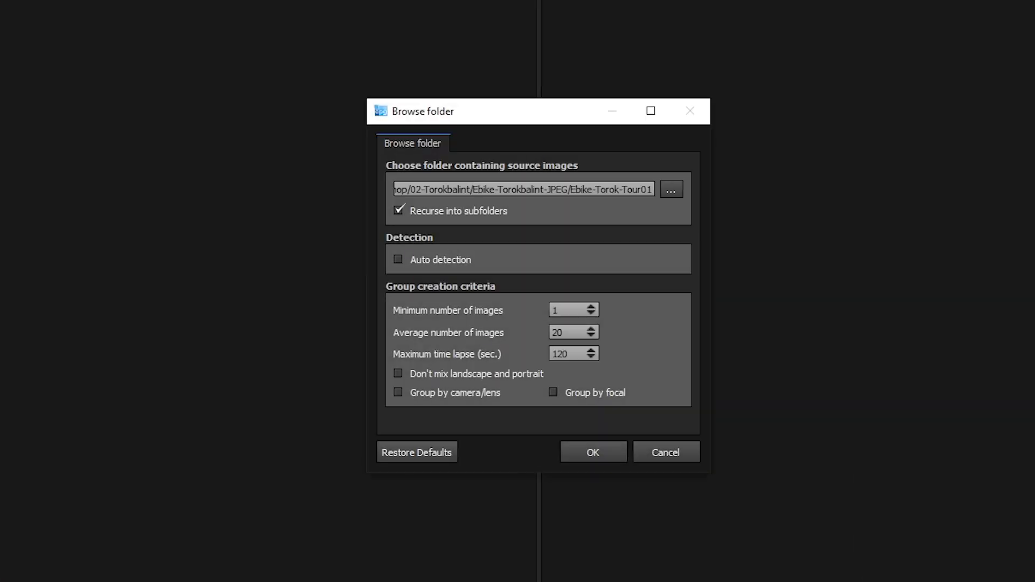
click(604, 451)
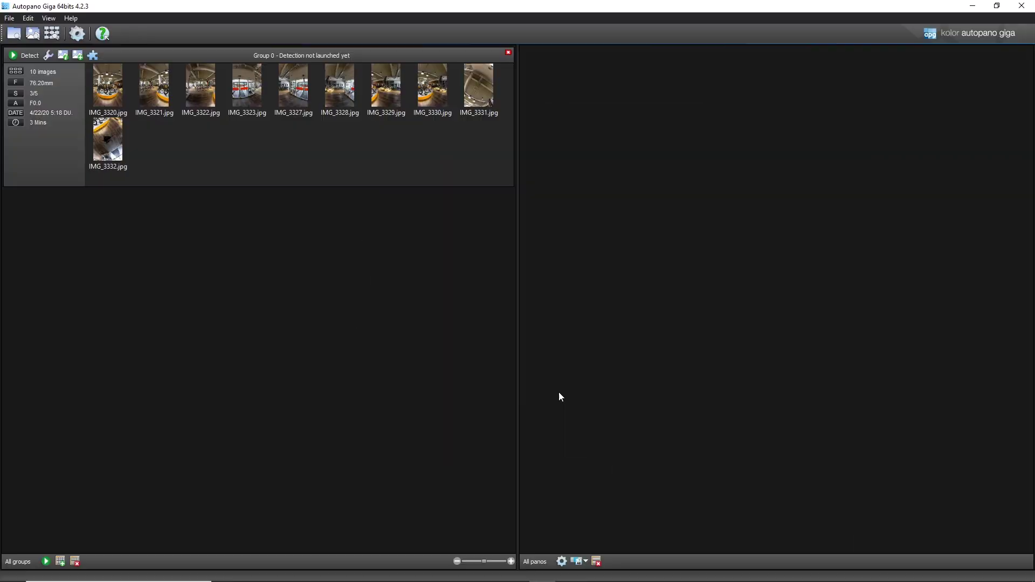
shift+click(178, 205)
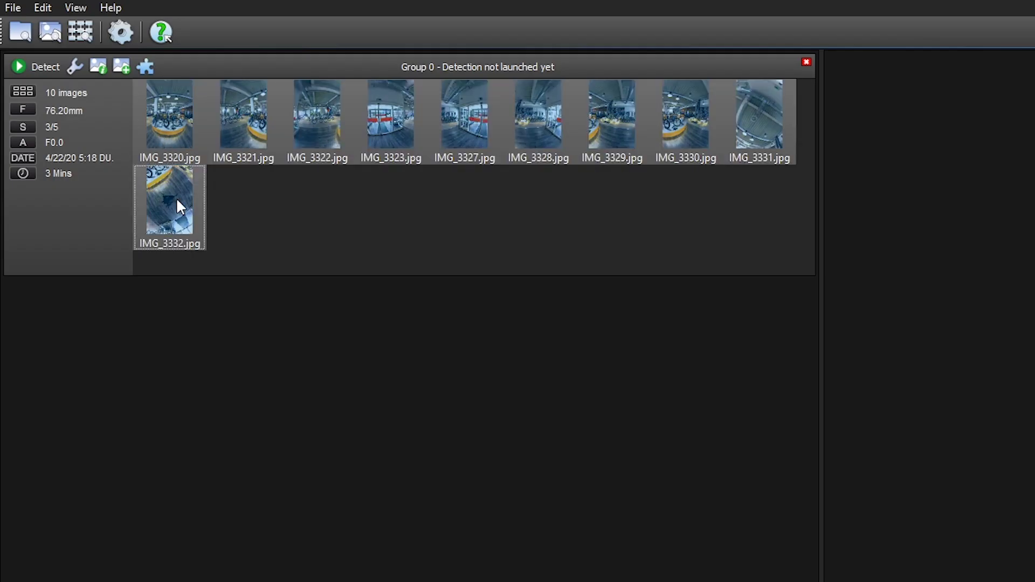
Set the ten images' lens type to Fisheye and run match detection
click(102, 69)
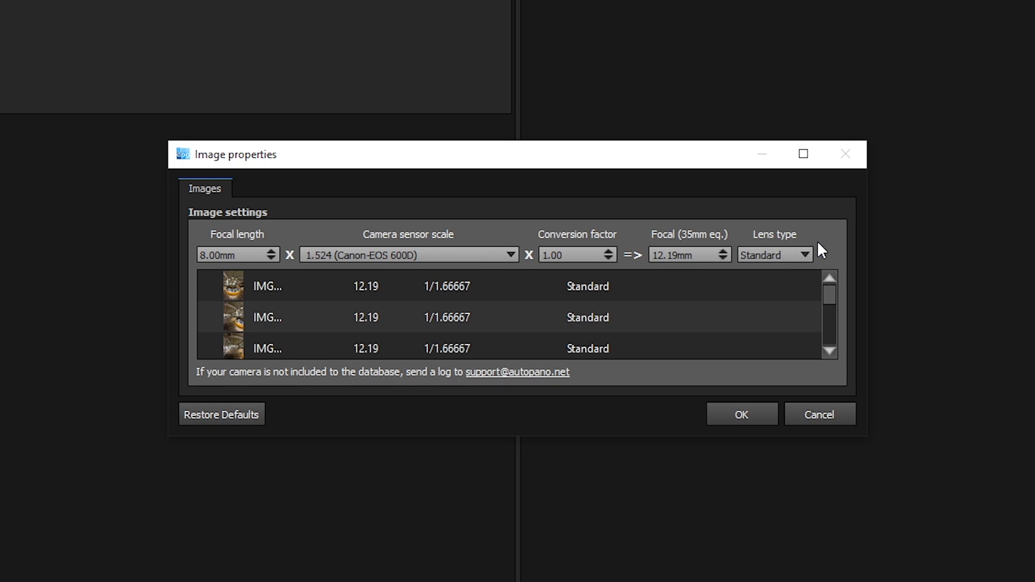
click(797, 255)
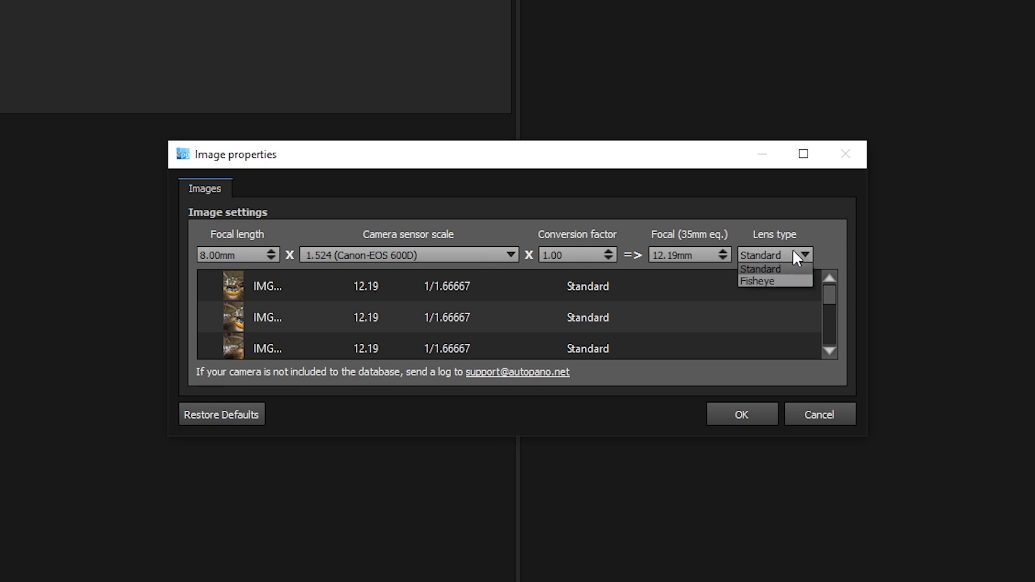
click(778, 283)
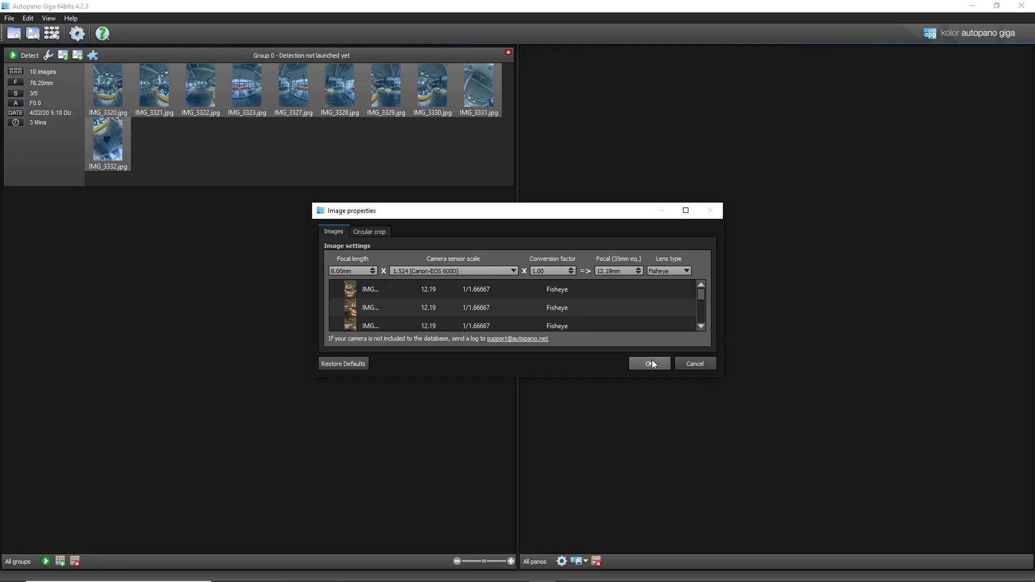
click(652, 360)
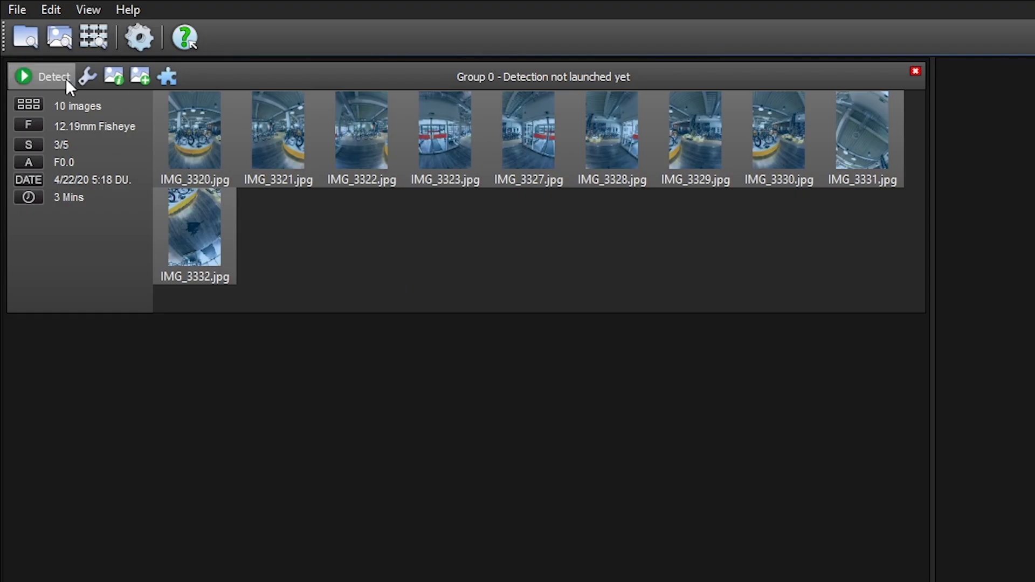
click(31, 56)
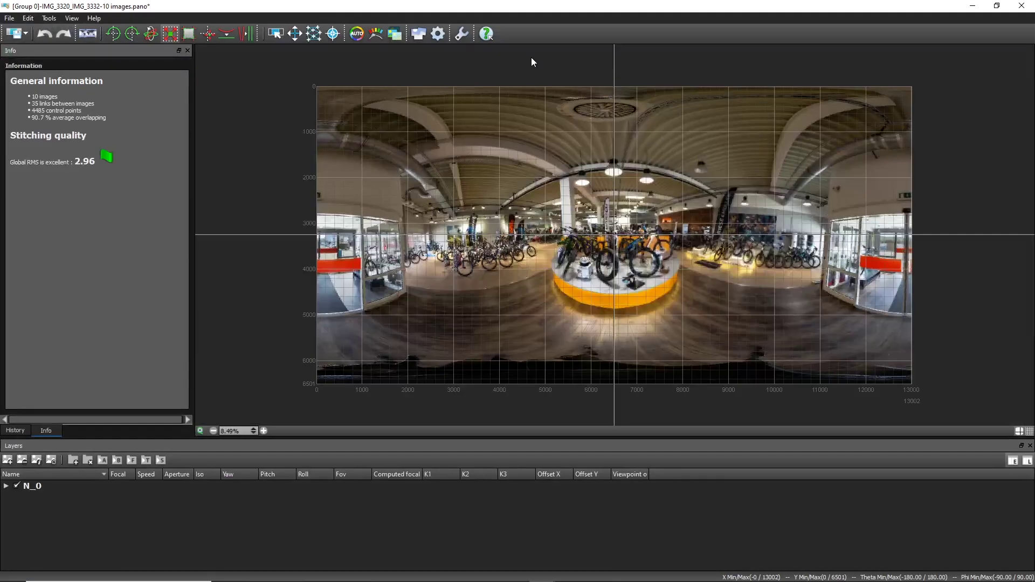
Reposition the panorama's projection with the Move tool (M)
key(m)
drag(566, 129, 617, 197)
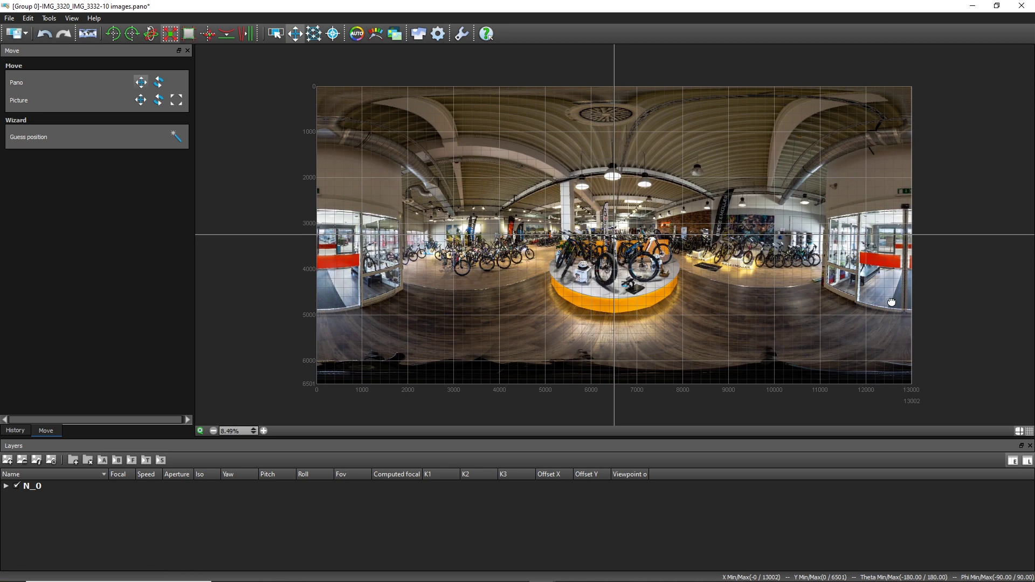
mouse_move(555, 335)
mouse_down()
mouse_move(662, 338)
mouse_move(545, 336)
mouse_up()
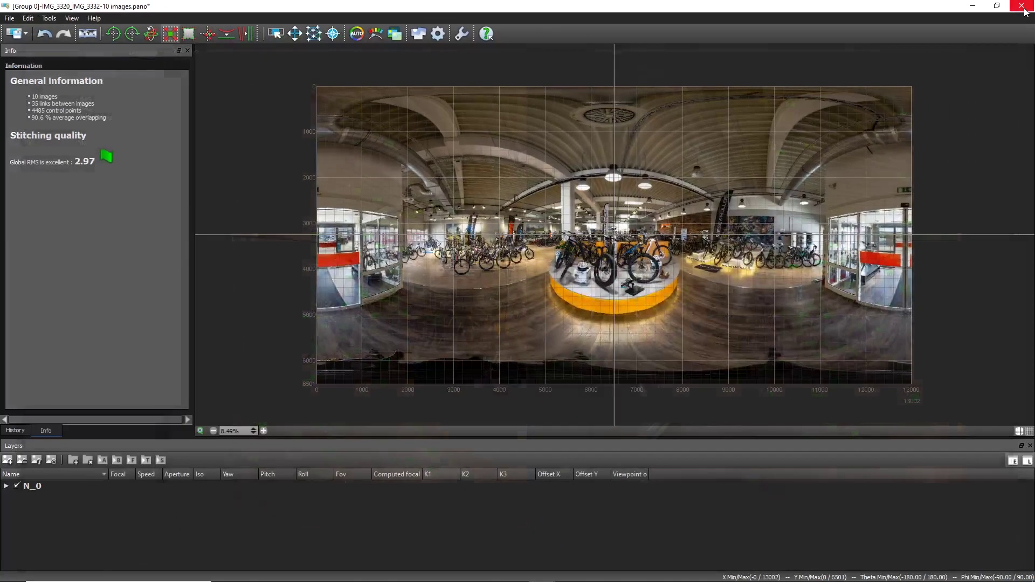
Inspect control-point links for IMG_3320 and the IMG_3322–IMG_3323 pair
click(294, 33)
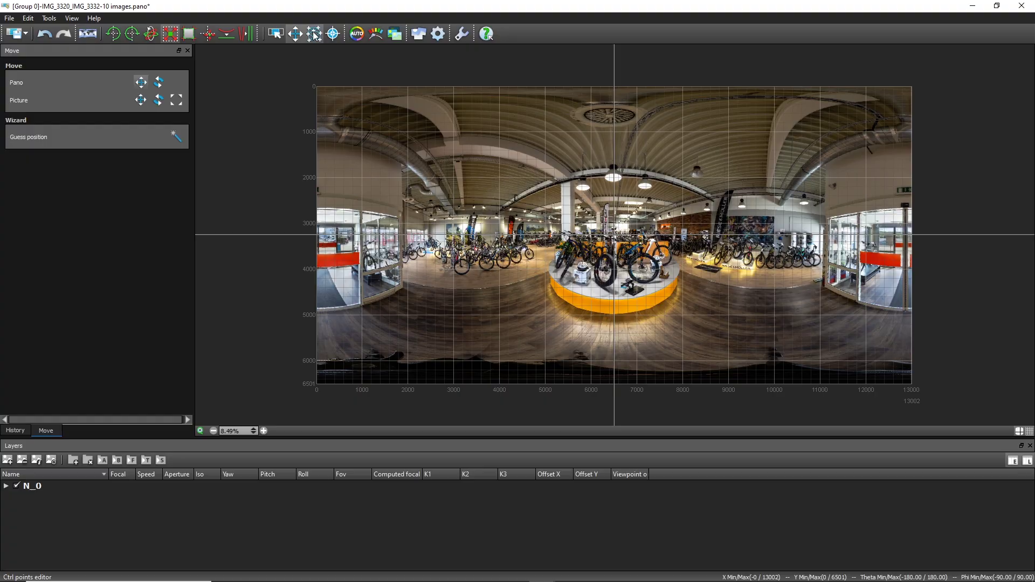
click(314, 34)
click(95, 56)
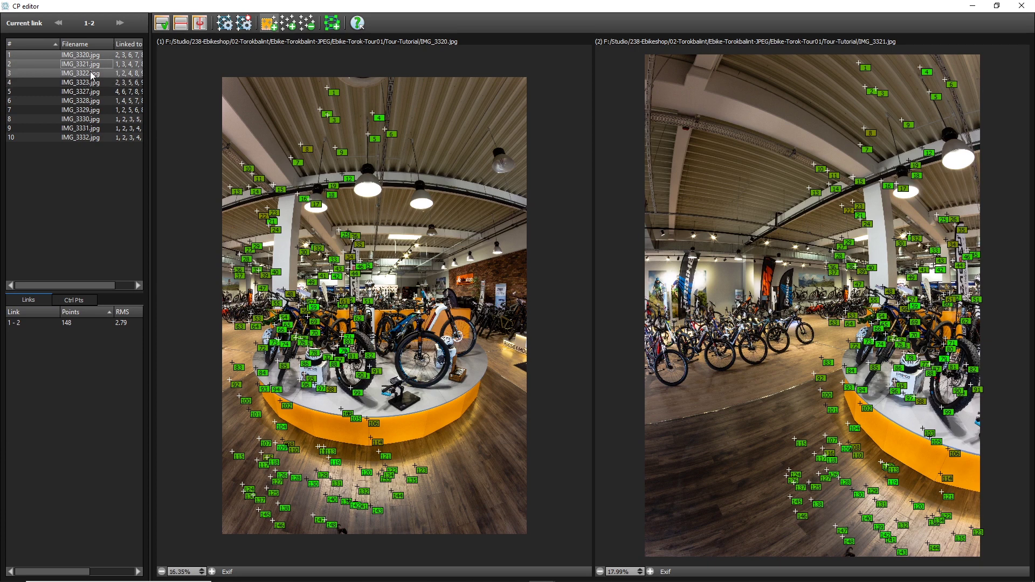
drag(92, 75, 91, 83)
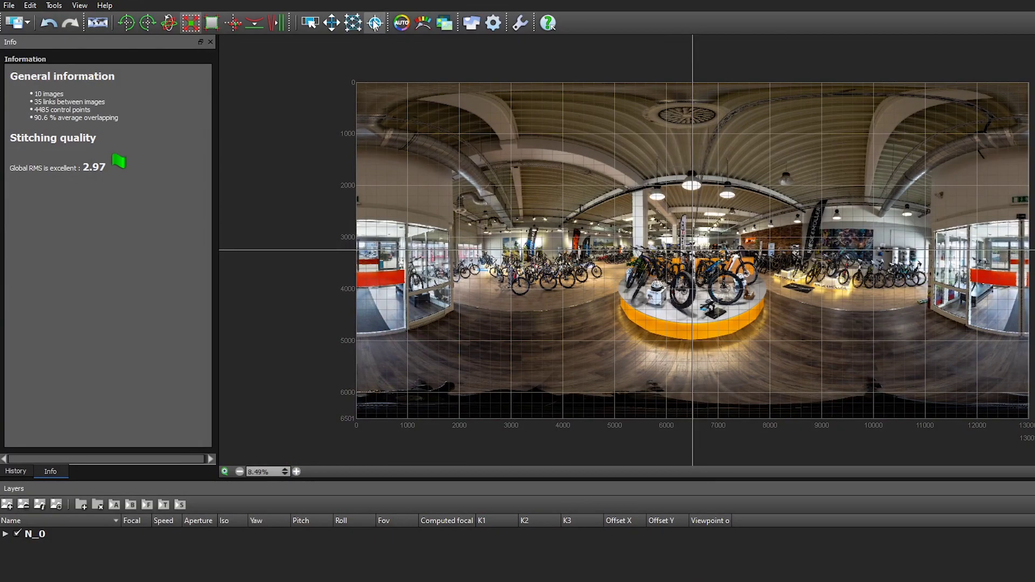
Place a keep marker on the central orange bike display in the Mask panel
click(375, 23)
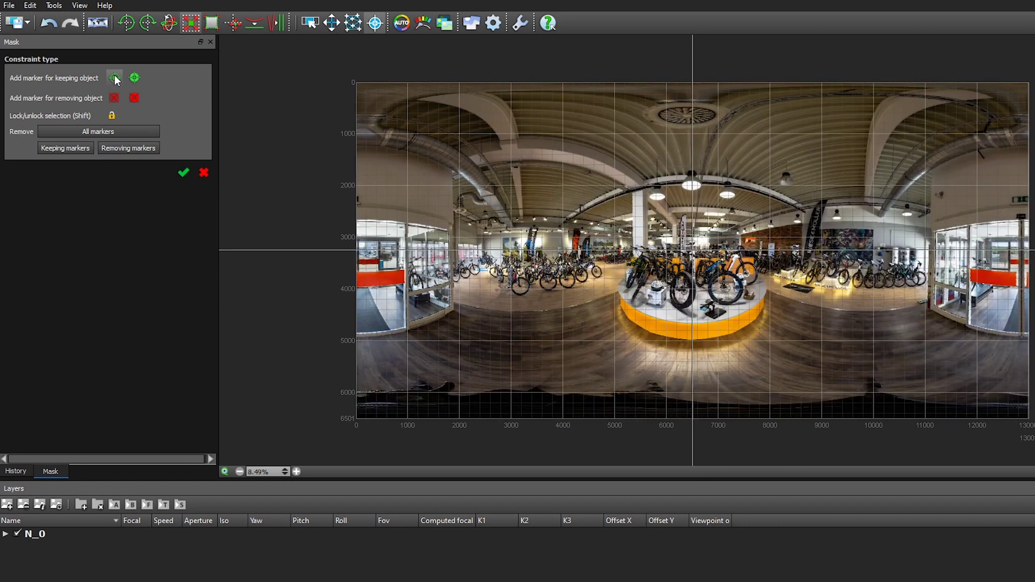
click(120, 80)
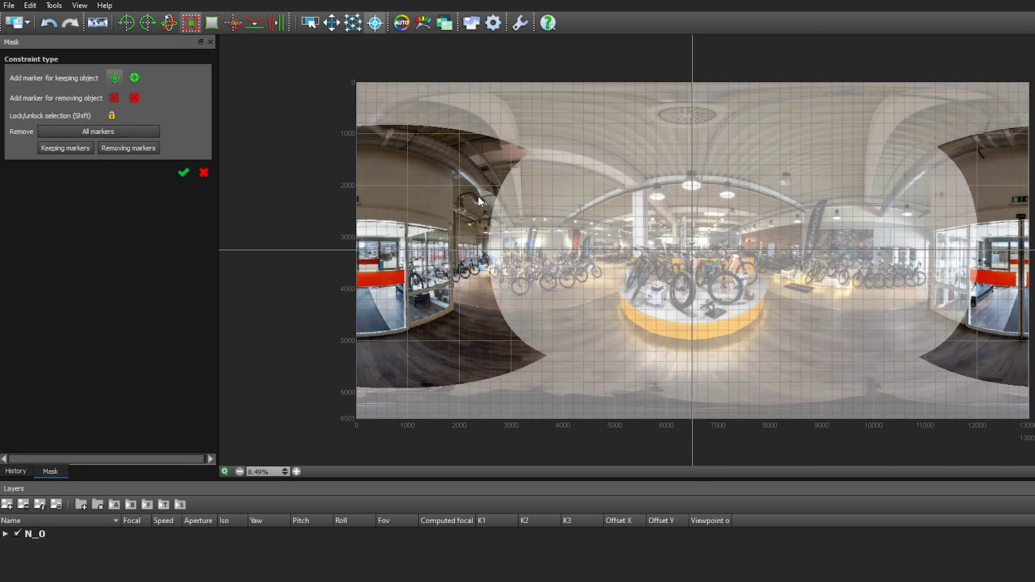
click(634, 283)
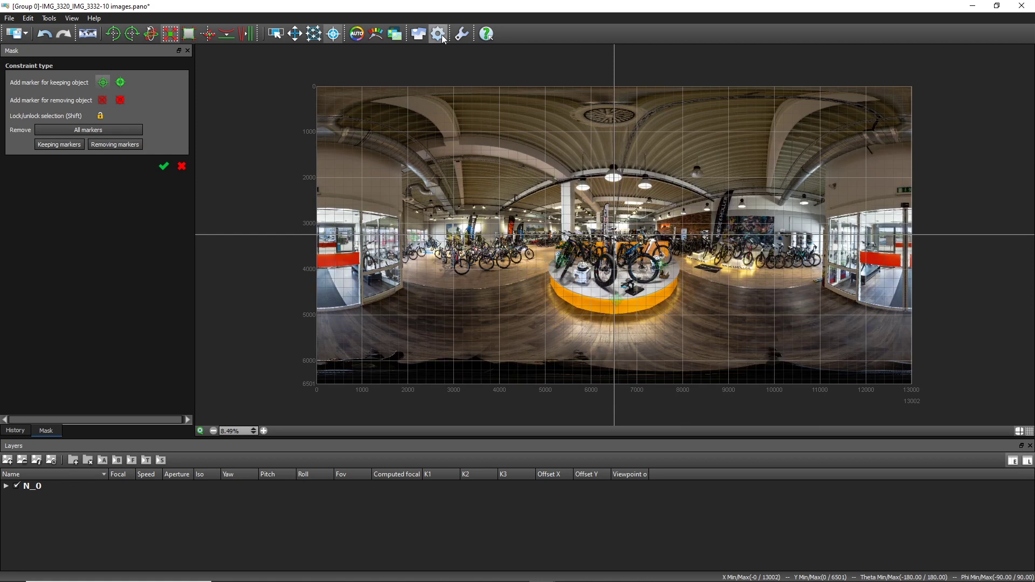
Render the panorama as a JPEG at quality 11) Maximum
click(442, 38)
click(294, 282)
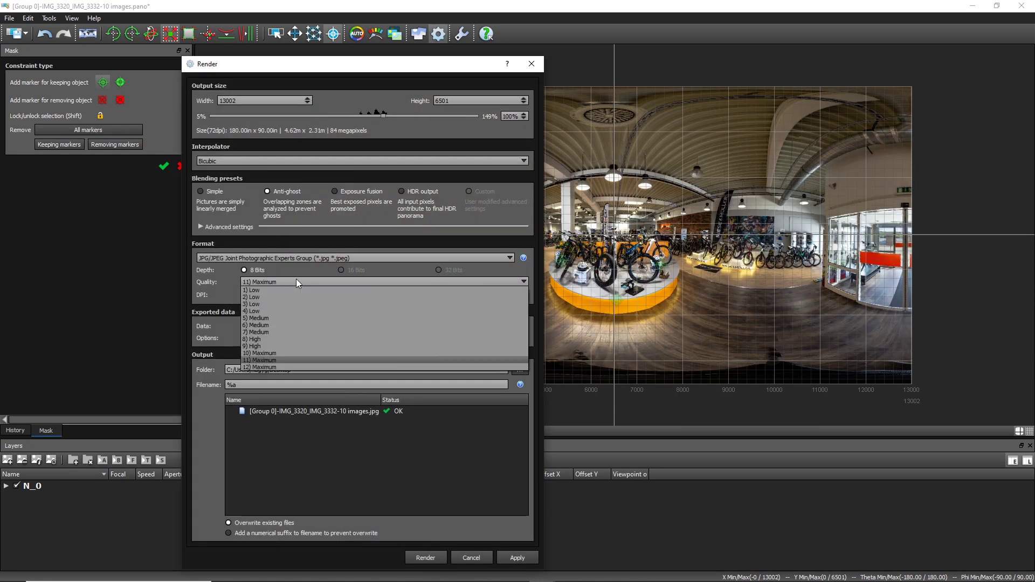
click(274, 365)
click(429, 558)
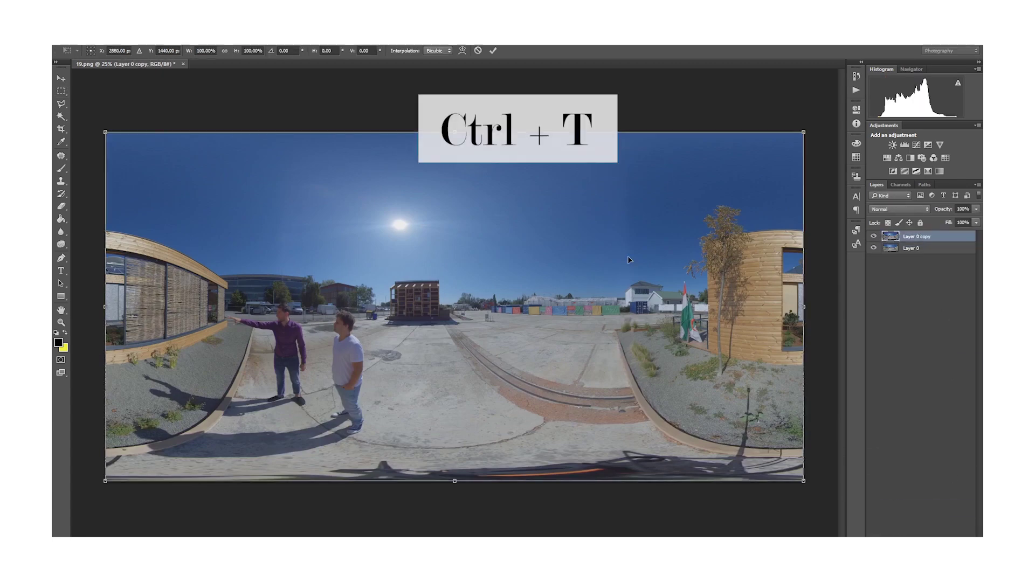
Rotate the panorama 180° and clone floorboard texture over the tripod
right_click(628, 260)
key(Return)
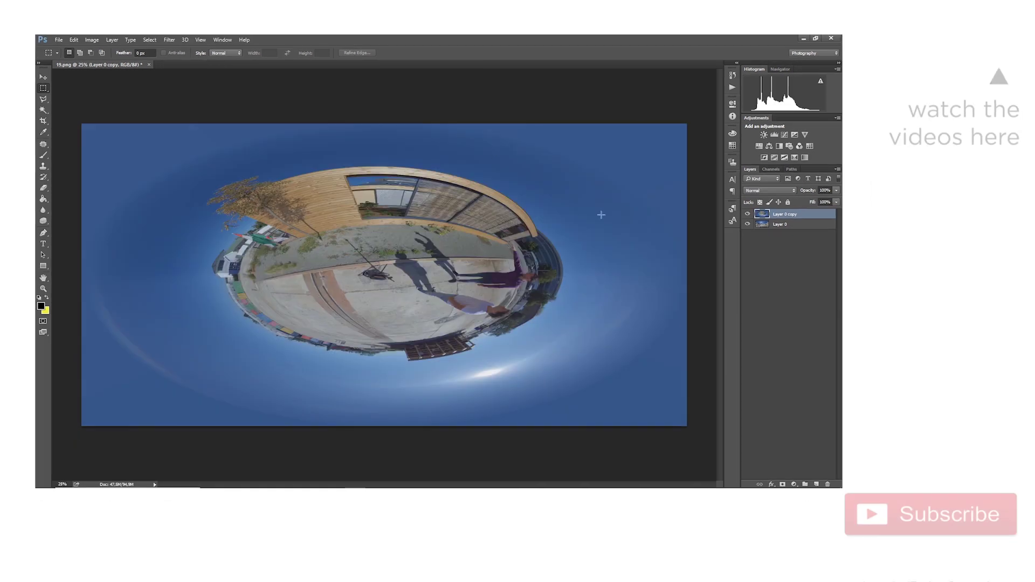
key(v)
scroll(321, 310, up, 5)
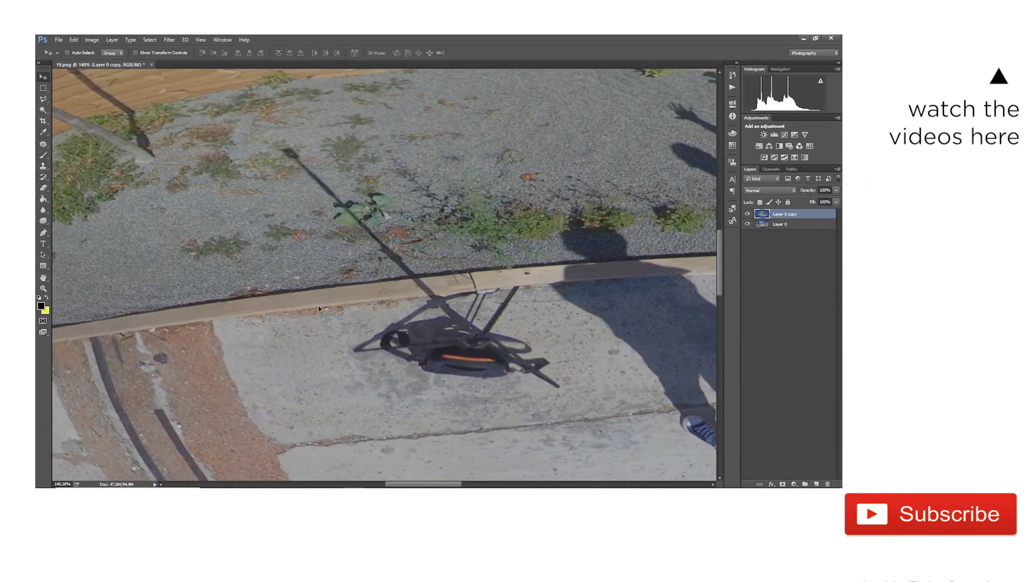
right_click(339, 219)
scroll(384, 146, up, 4)
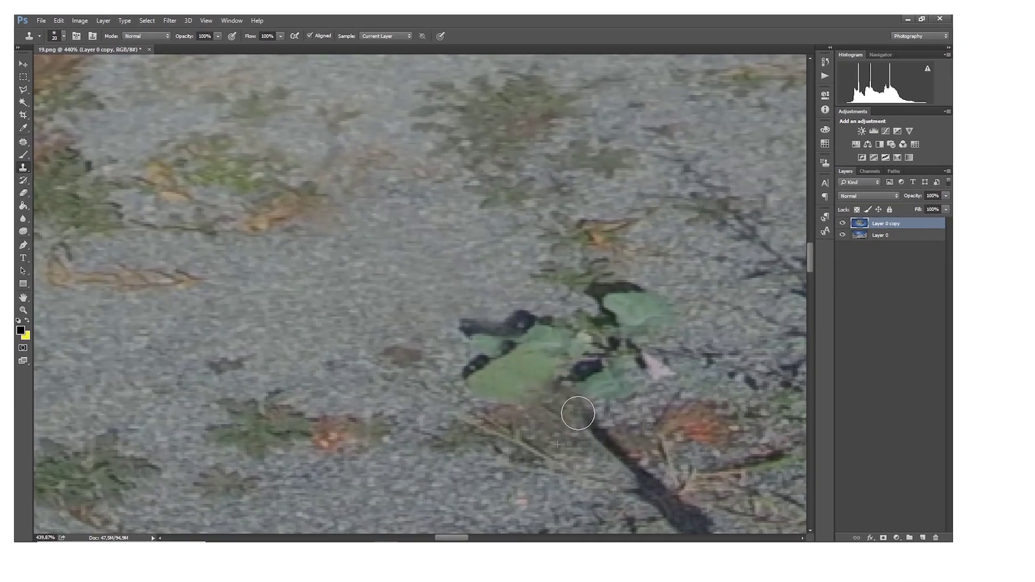
scroll(405, 293, up, 1)
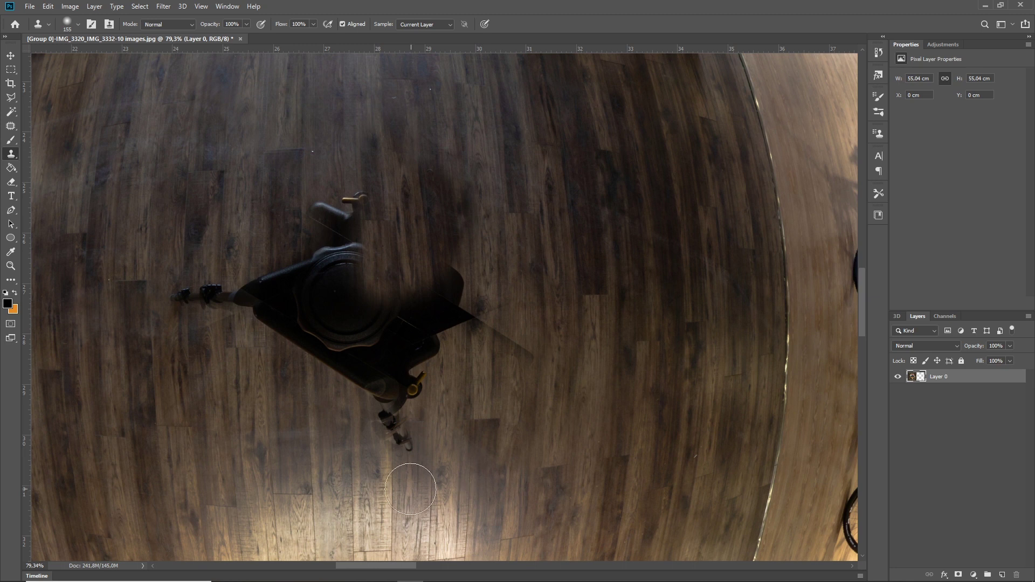
drag(347, 381, 399, 420)
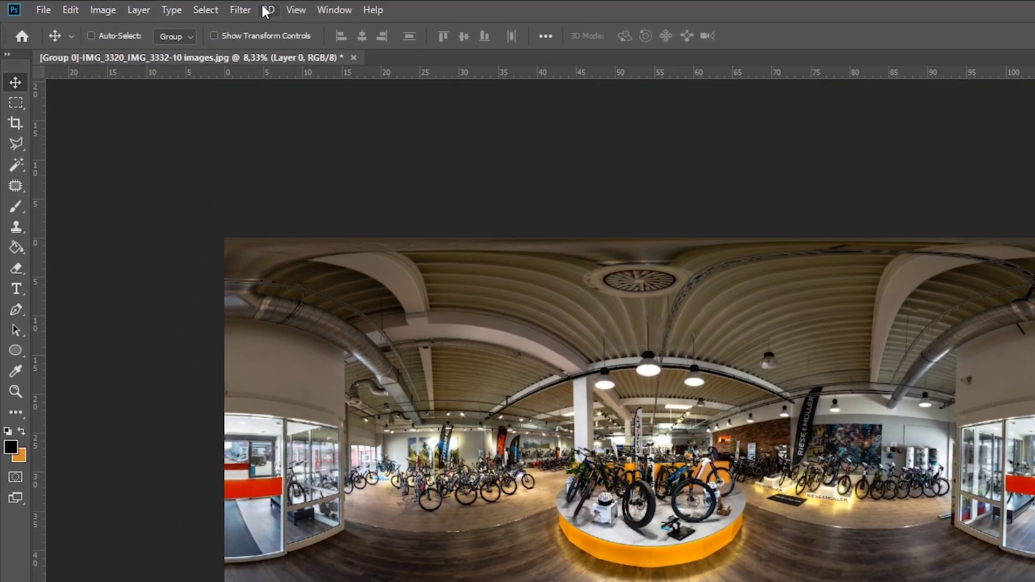
Convert the layer to a spherical panorama and tilt the view down to the floor
click(218, 8)
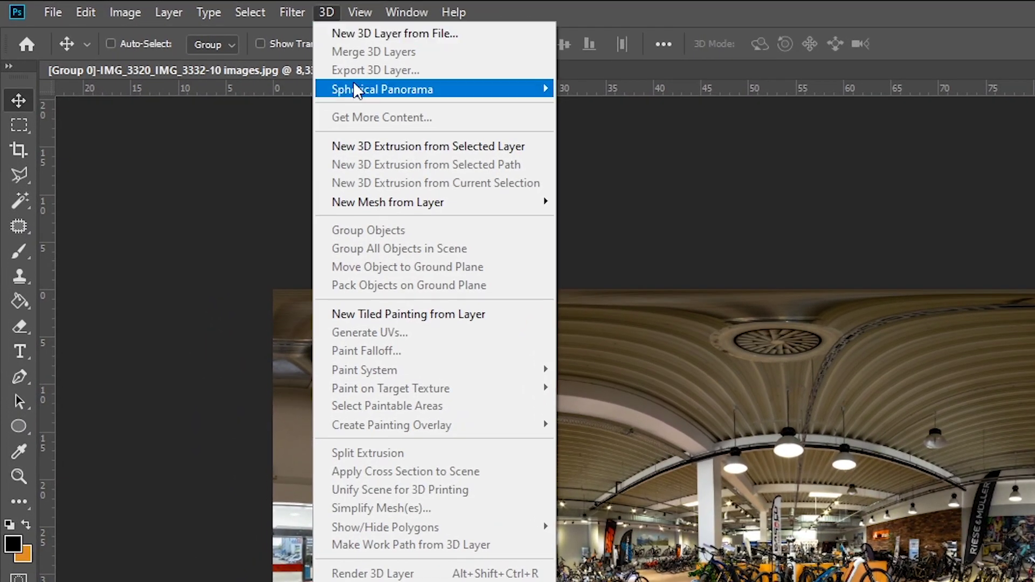
mouse_move(382, 89)
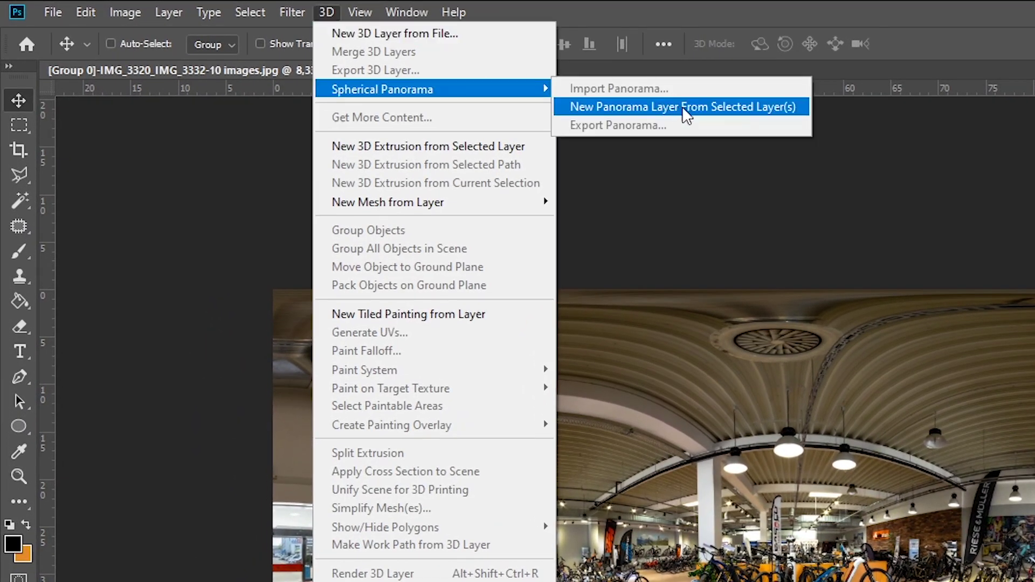
click(686, 111)
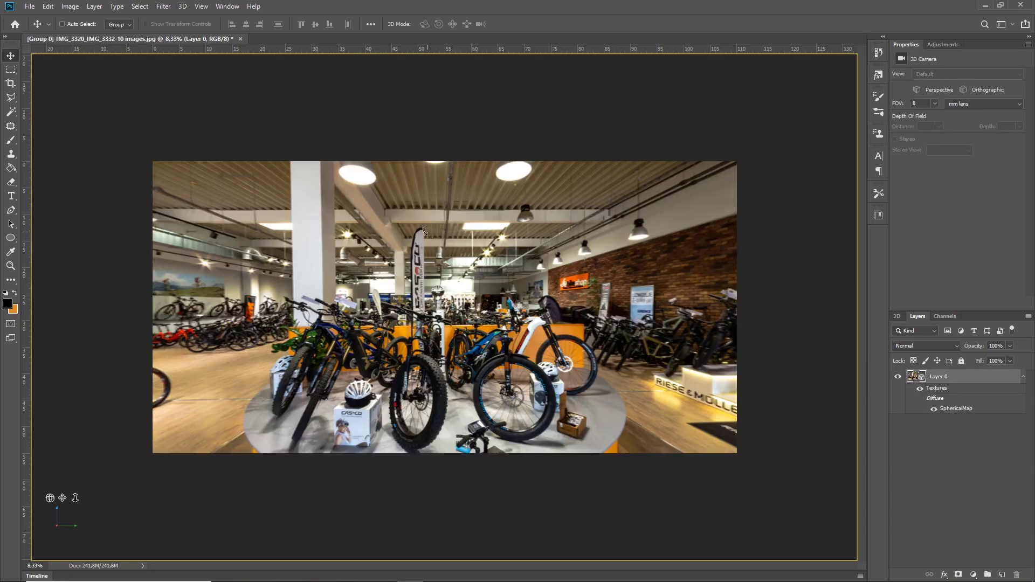
drag(422, 232, 429, 324)
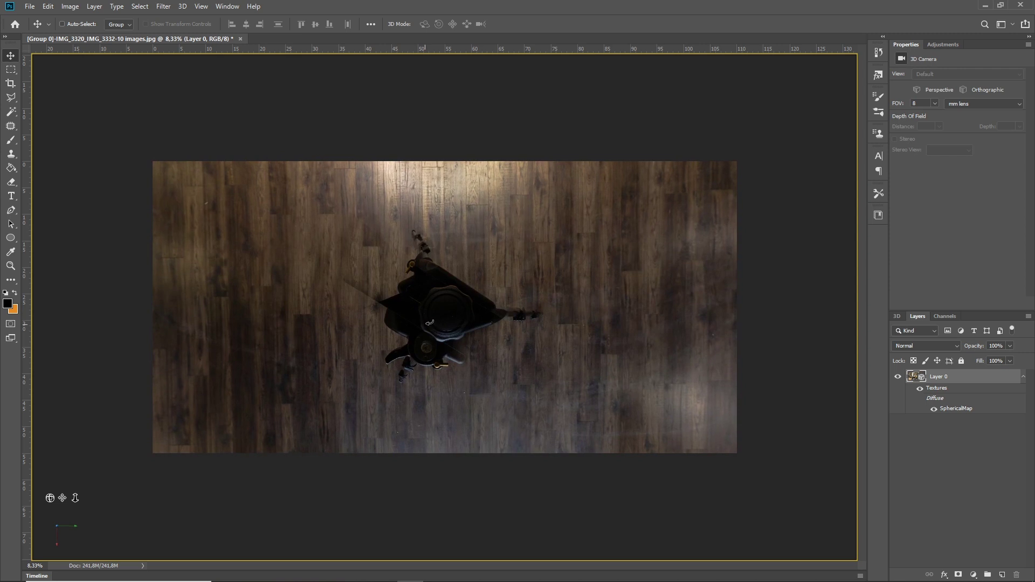
Clone wood floor over the tripod with an enlarged brush, then tilt back up
key(s)
scroll(412, 207, up, 1)
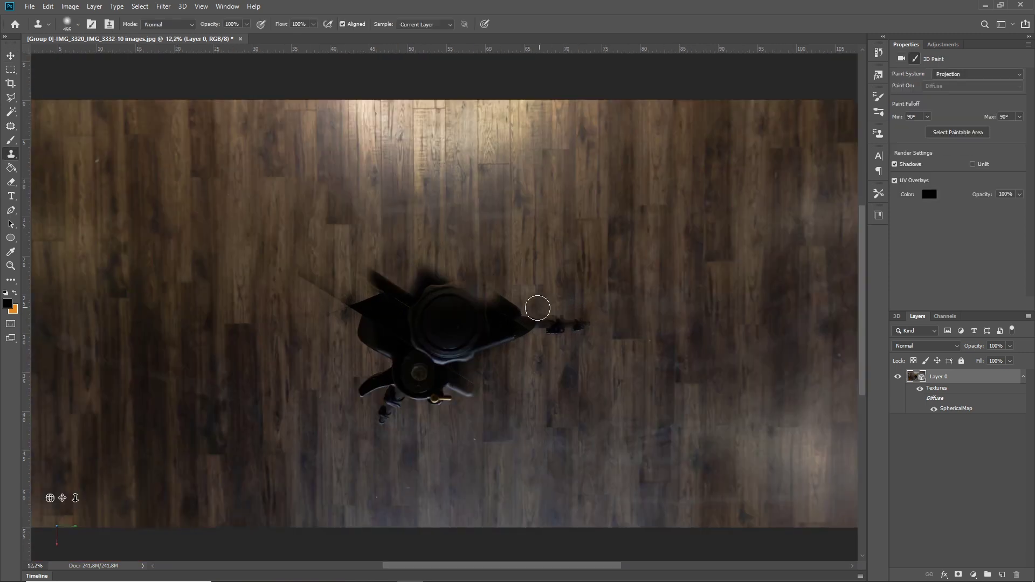
scroll(538, 308, down, 1)
drag(390, 338, 452, 318)
right_click(619, 333)
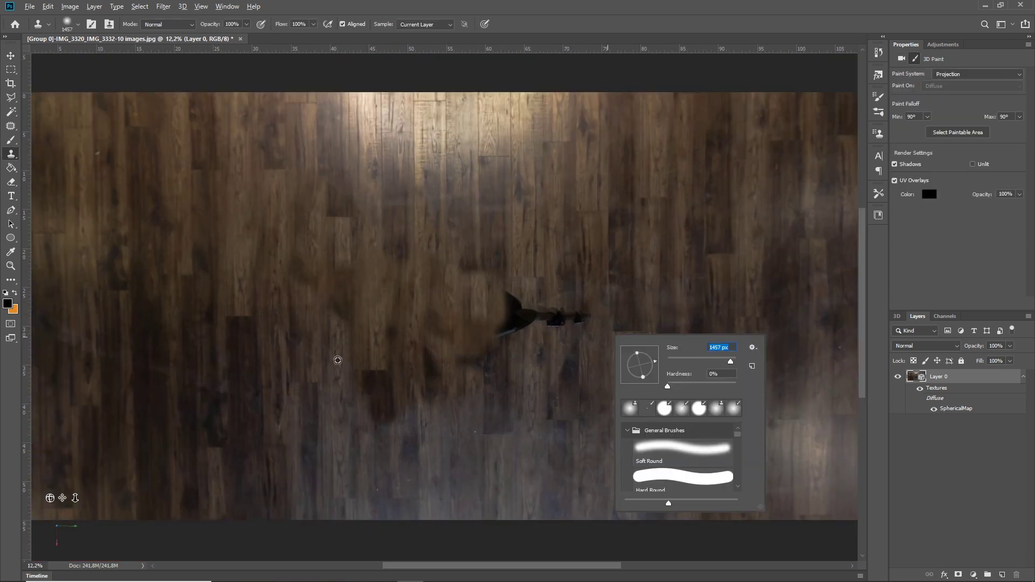
drag(623, 364, 634, 367)
key(Return)
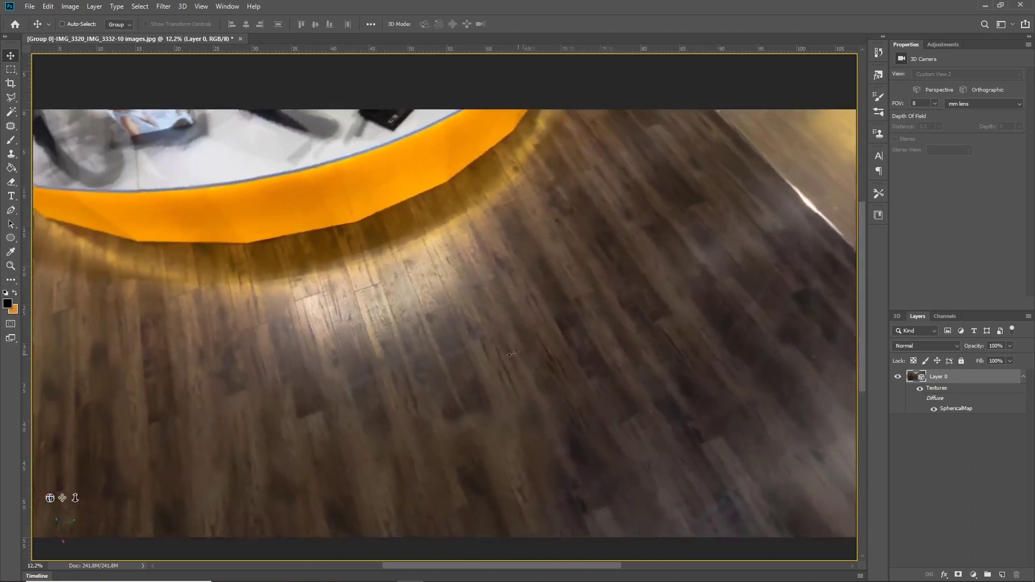
drag(510, 354, 980, 409)
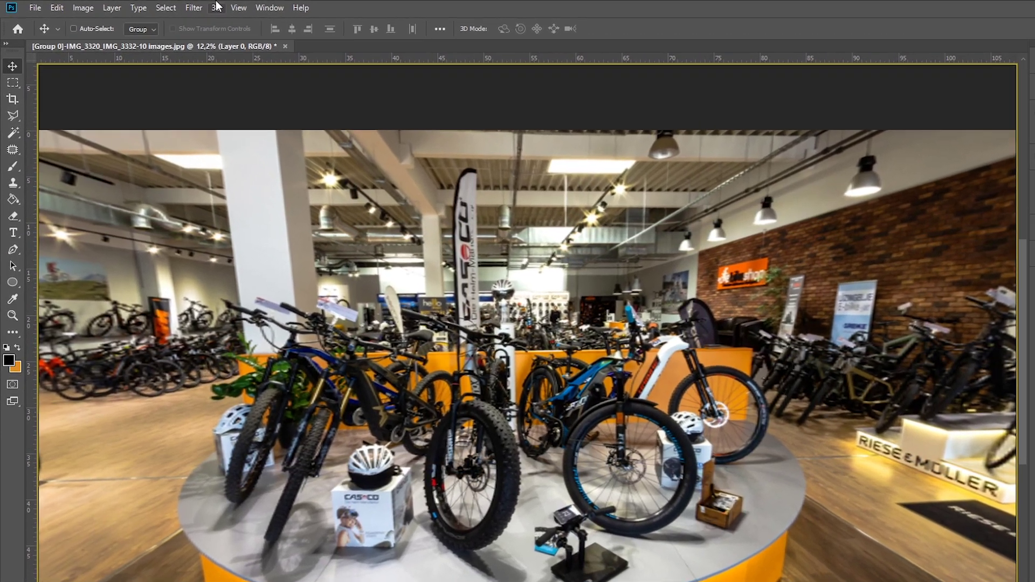
Export the retouched scene via 3D > Spherical Panorama > Export Panorama
click(182, 5)
mouse_move(370, 87)
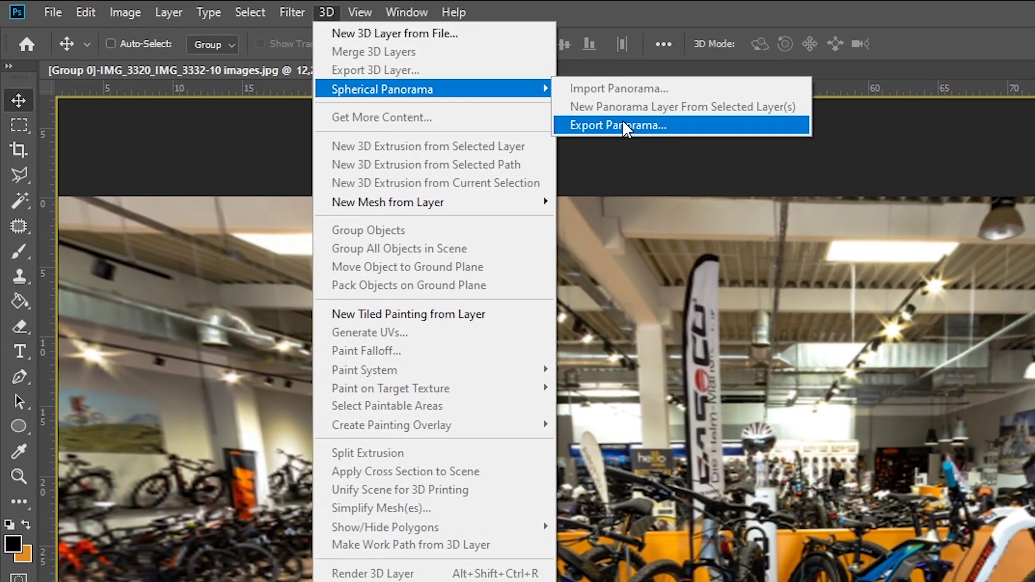
click(622, 121)
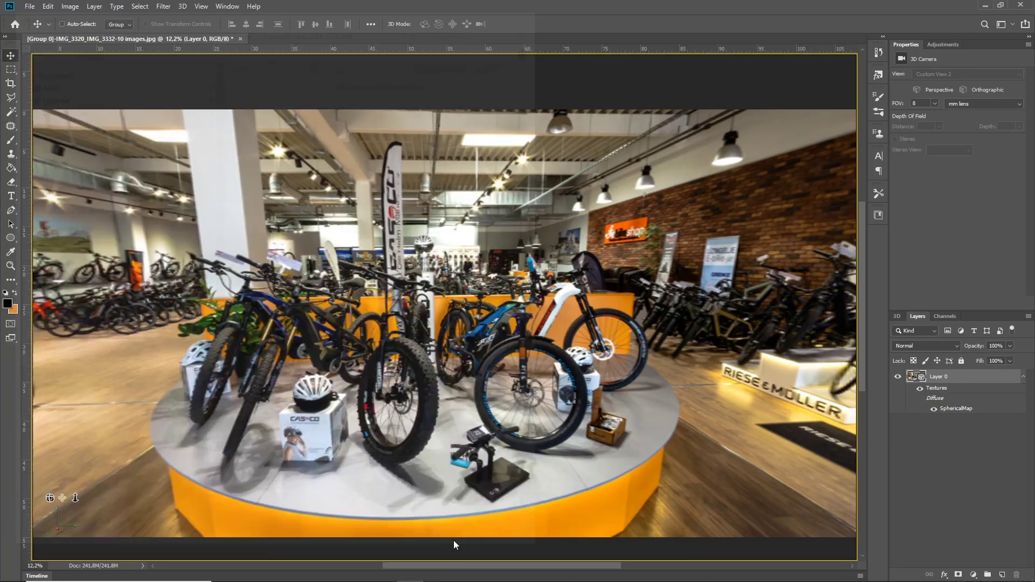